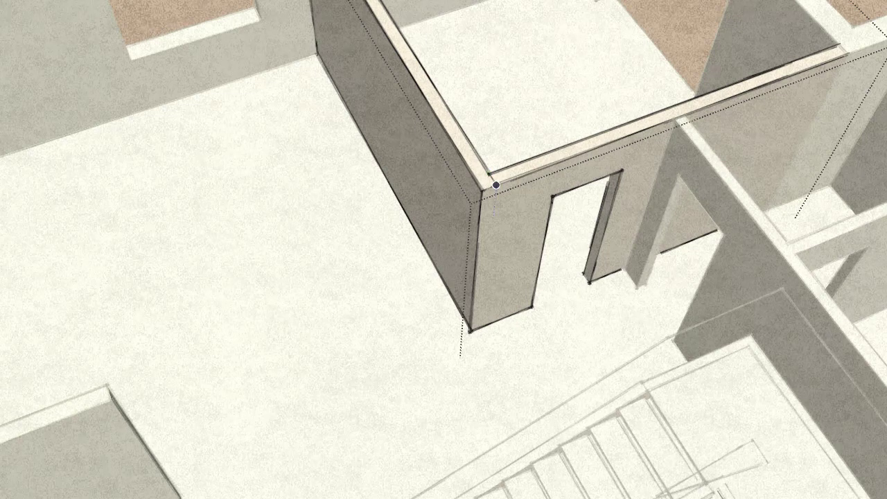
# - Split a narrow strip off the wall end with a vertical edge, push it out, then pull it back shorter
pyautogui.click(482, 327)
pyautogui.click(497, 185)
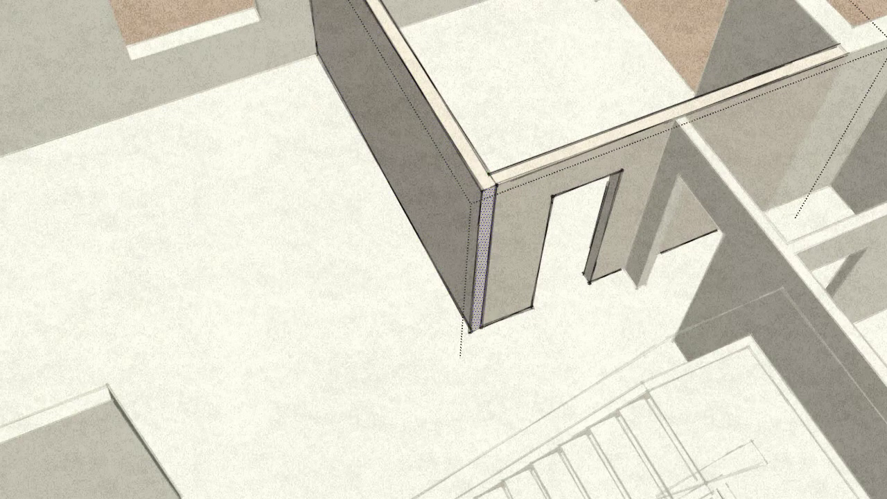
pyautogui.moveTo(483, 264); pyautogui.dragTo(525, 337)
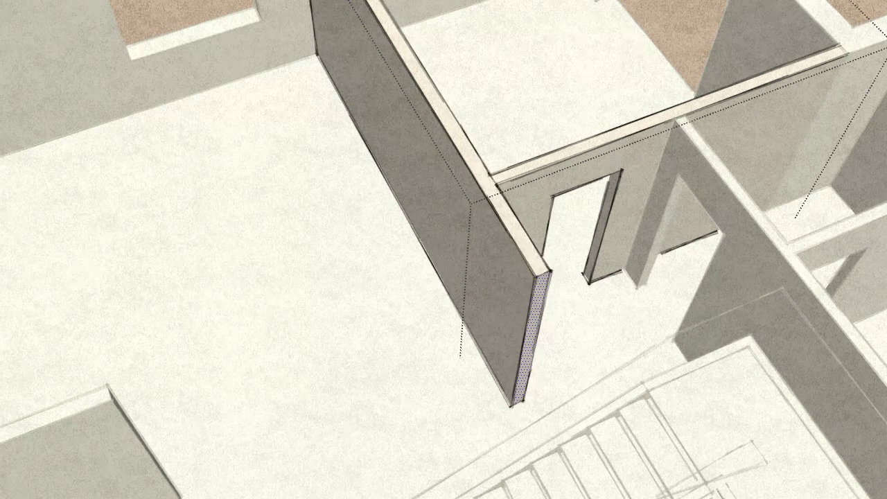
pyautogui.click(108, 396)
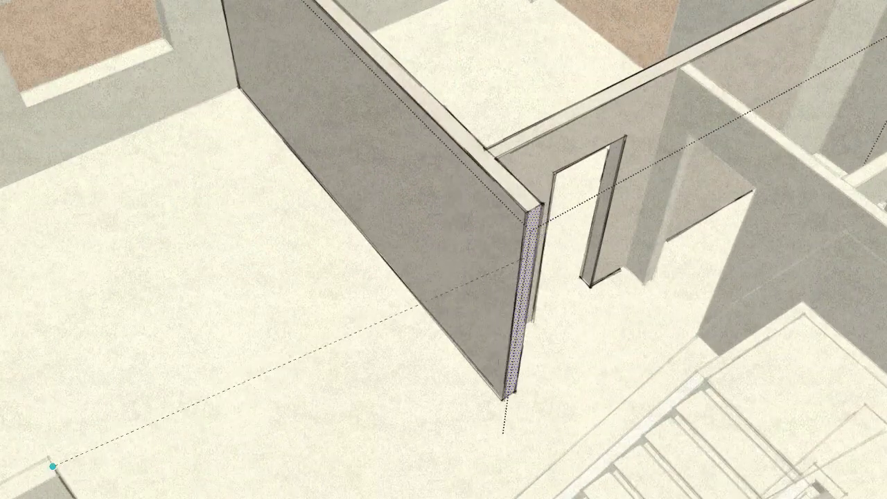
pyautogui.click(494, 419)
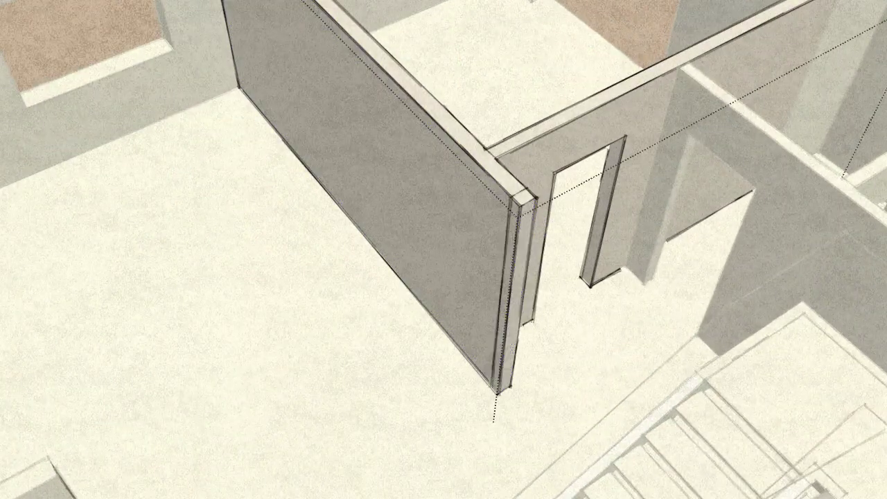
pyautogui.click(531, 306)
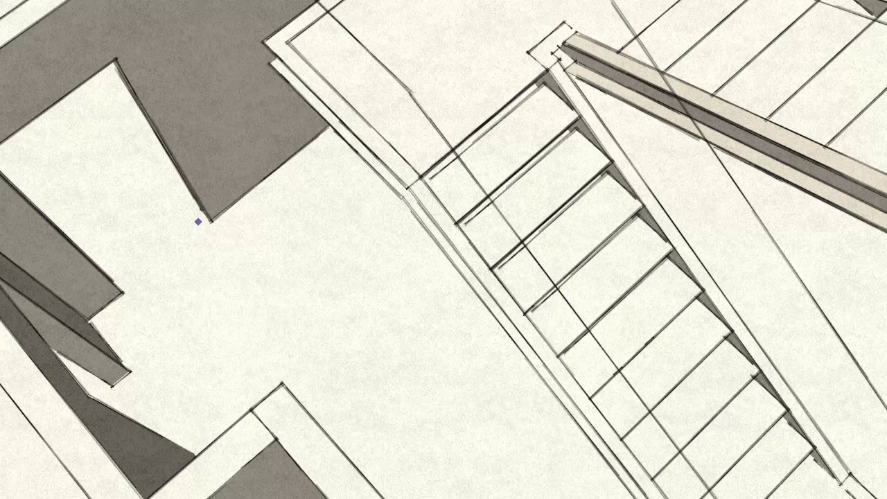
# - Place a floor guide 30 cm out, then a second guide 27 cm from it
pyautogui.moveTo(198, 222); pyautogui.dragTo(198, 309, button='middle')
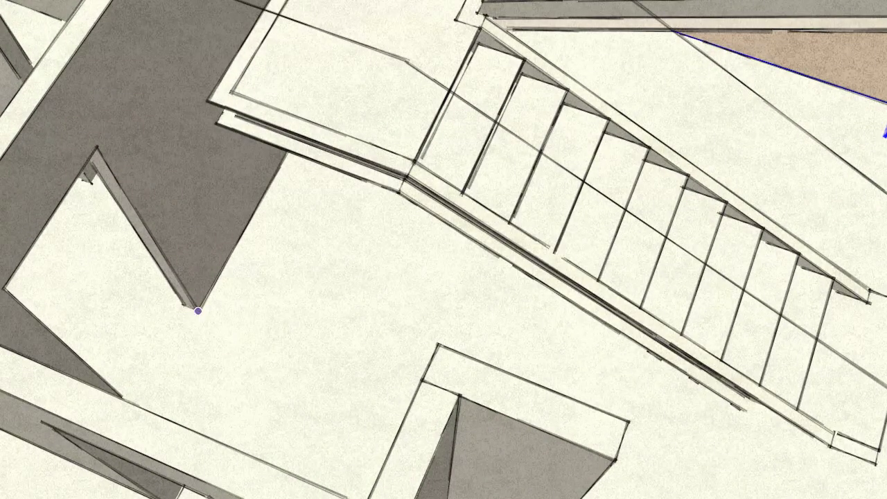
pyautogui.scroll(3, 187, 307)
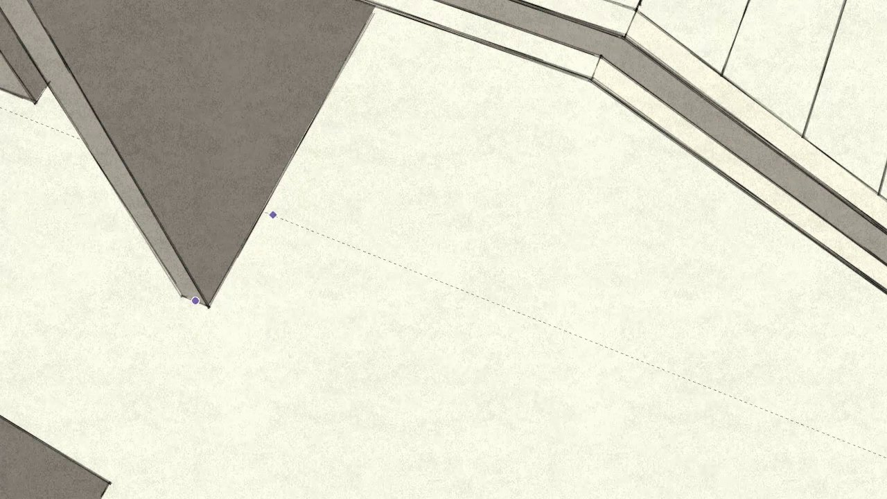
pyautogui.scroll(-3, 271, 214)
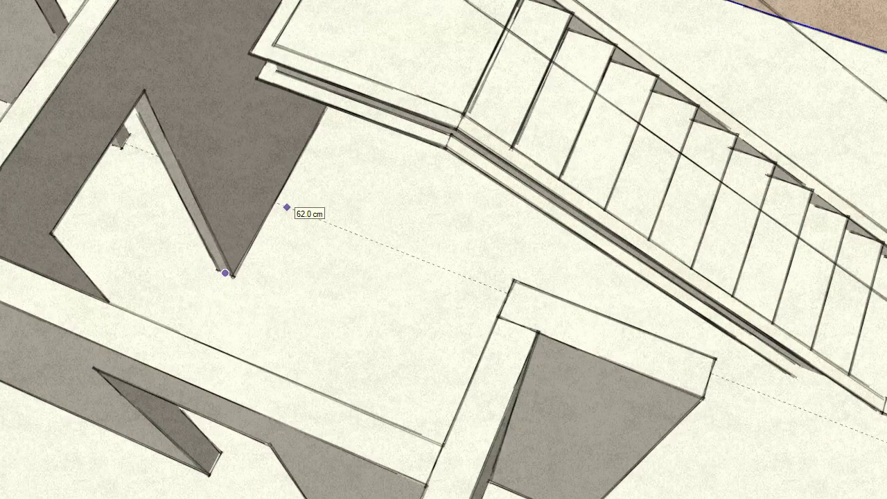
pyautogui.write('30')
pyautogui.press('Return')
pyautogui.click(306, 260)
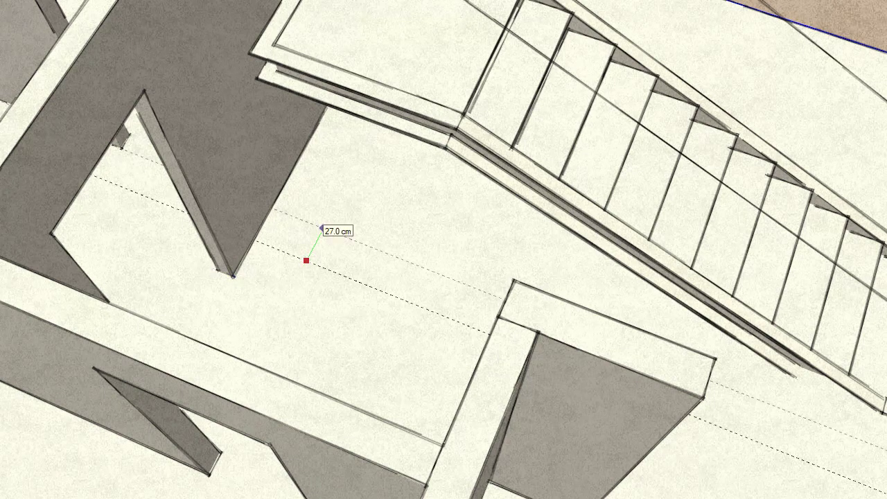
pyautogui.click(322, 227)
# - Add a guide along the stair side and an offset guide 7.6 cm away
pyautogui.moveTo(323, 226); pyautogui.dragTo(326, 208, button='middle')
pyautogui.scroll(5, 568, 366)
pyautogui.scroll(2, 570, 354)
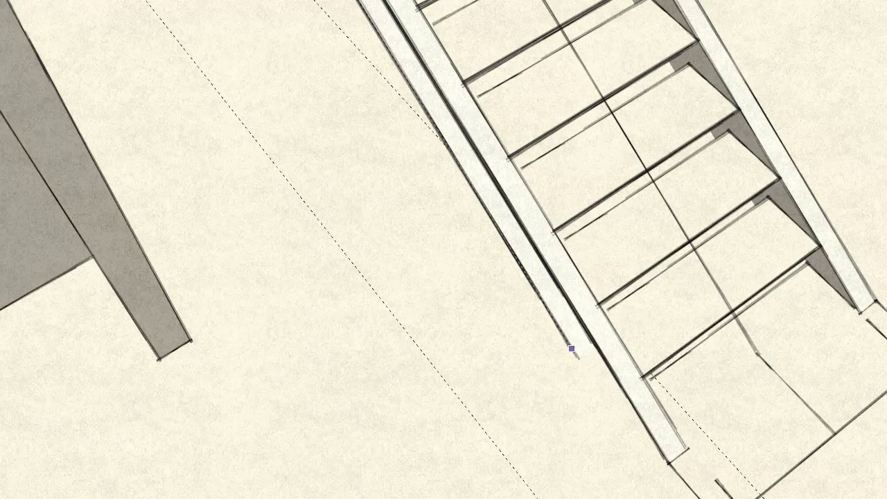
pyautogui.scroll(-5, 550, 362)
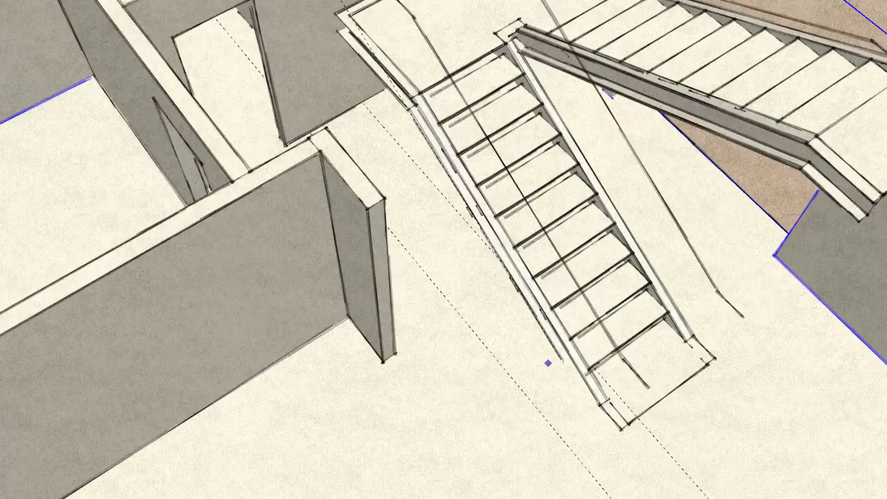
pyautogui.moveTo(523, 354); pyautogui.dragTo(513, 326, button='middle')
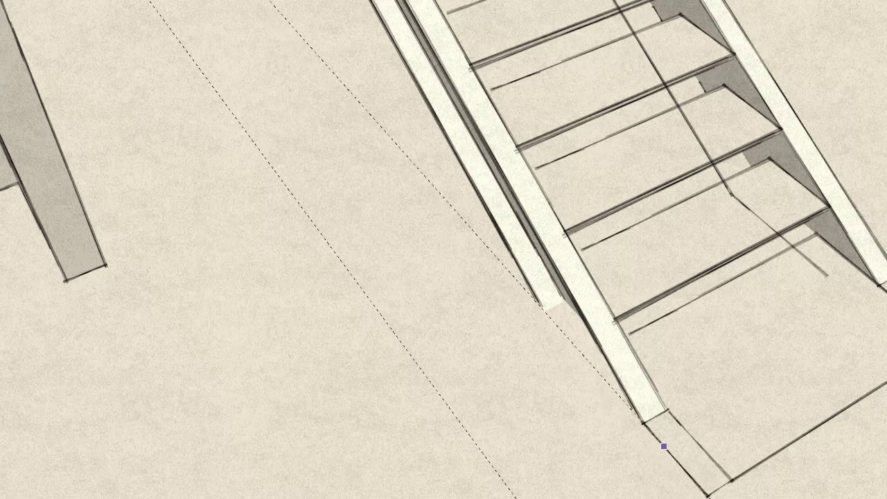
pyautogui.click(664, 447)
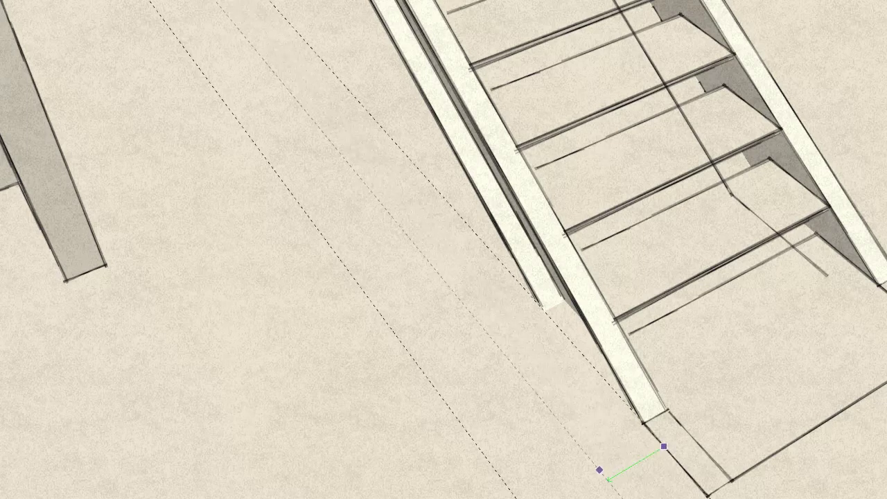
pyautogui.click(104, 265)
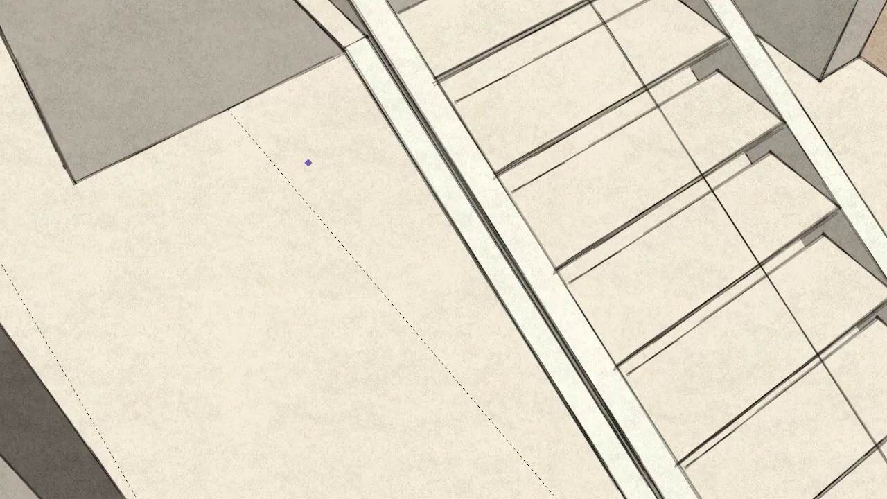
pyautogui.click(255, 165)
pyautogui.click(226, 108)
pyautogui.scroll(3, 244, 129)
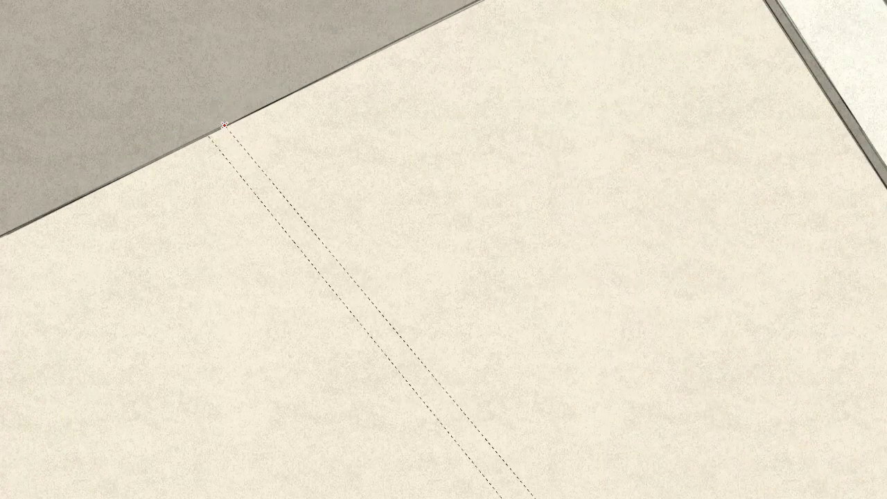
# - Draw a small rectangle against the wall between the two guides
pyautogui.click(262, 152)
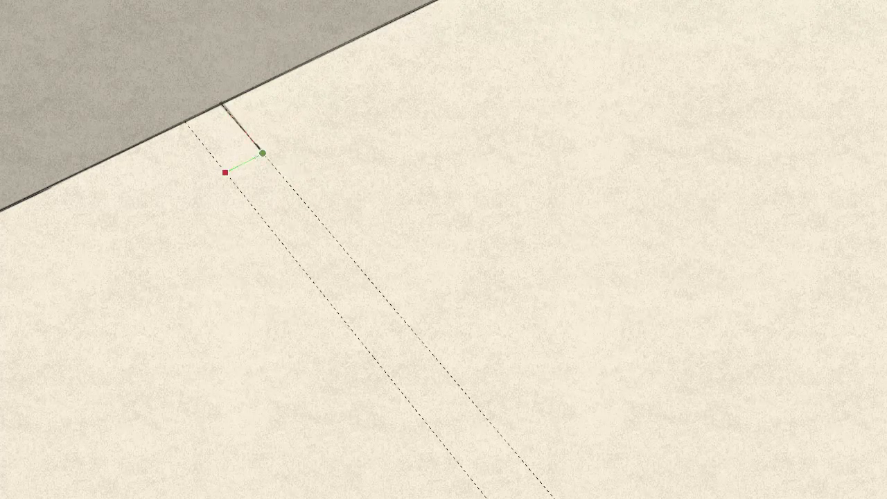
pyautogui.click(226, 172)
pyautogui.click(185, 122)
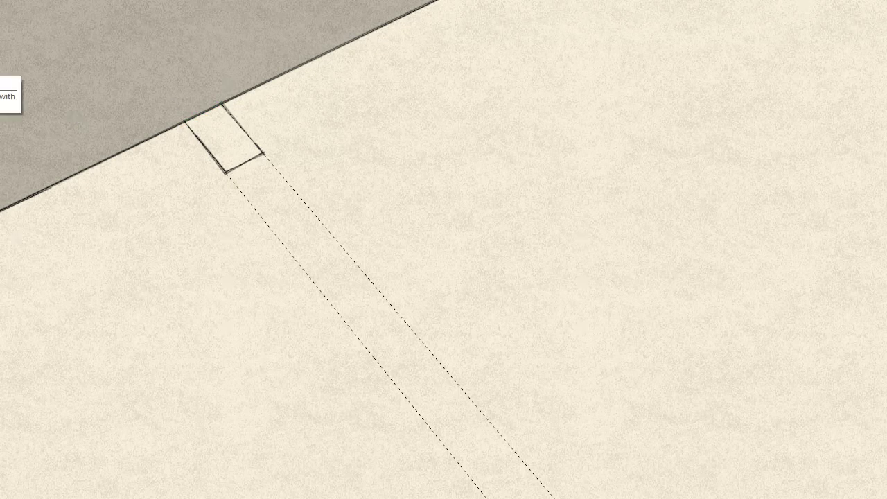
# - Round both rectangle ends with arcs and delete the leftover straight bottom edge
pyautogui.click(192, 132)
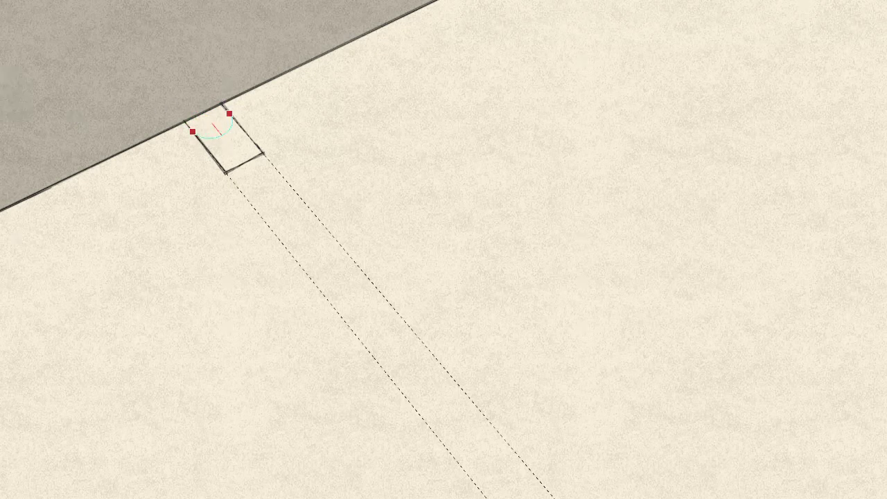
pyautogui.click(210, 122)
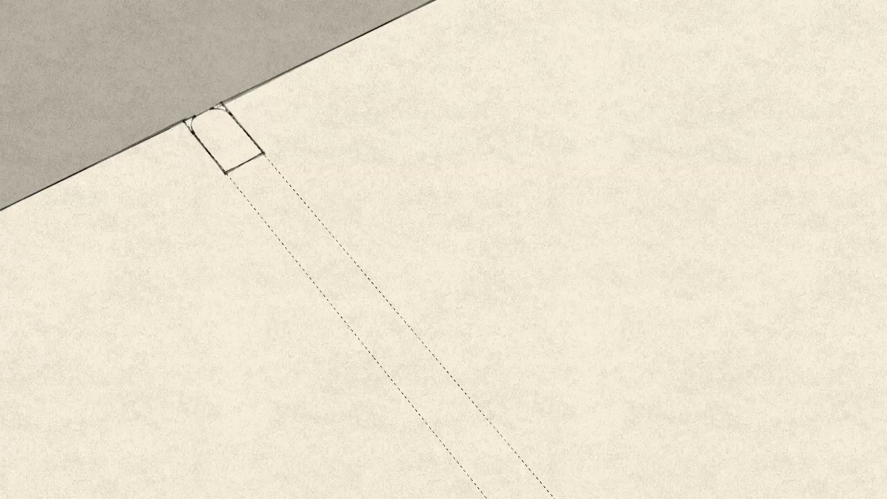
pyautogui.click(214, 159)
pyautogui.click(251, 140)
pyautogui.click(243, 162)
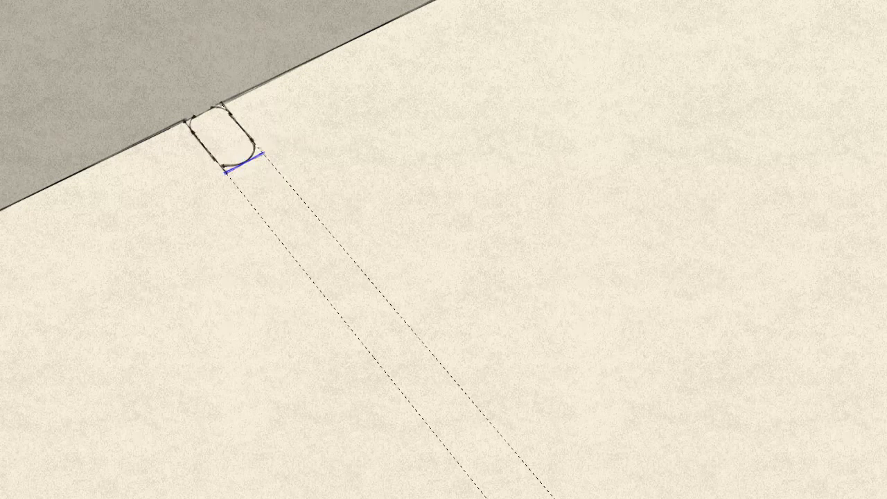
pyautogui.press('Delete')
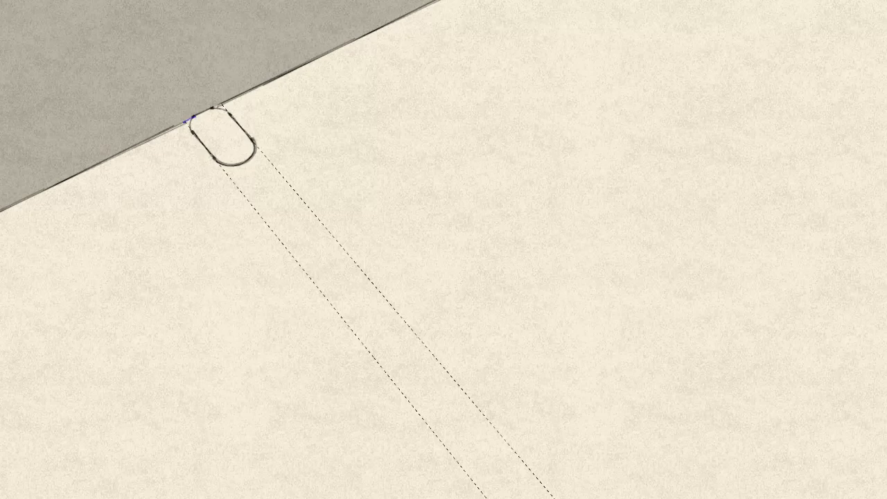
# - Group the rounded profile and turn the group into a component
pyautogui.click(222, 139)
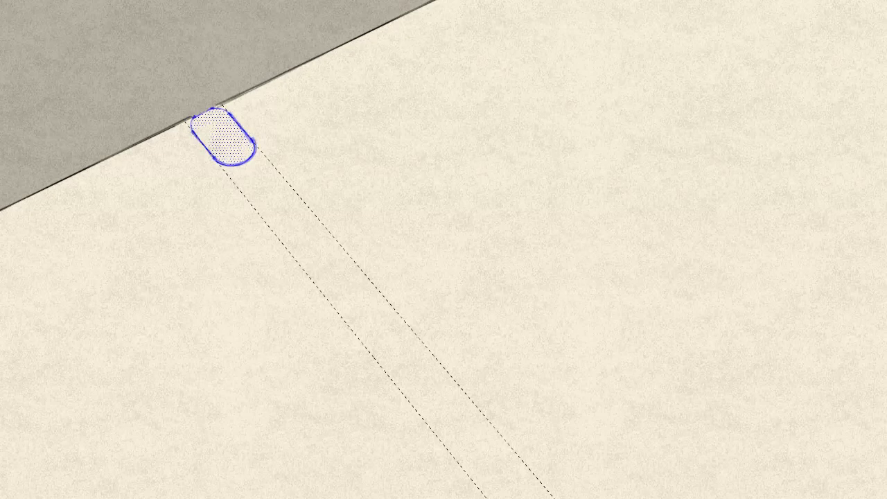
pyautogui.rightClick(214, 126)
pyautogui.click(259, 247)
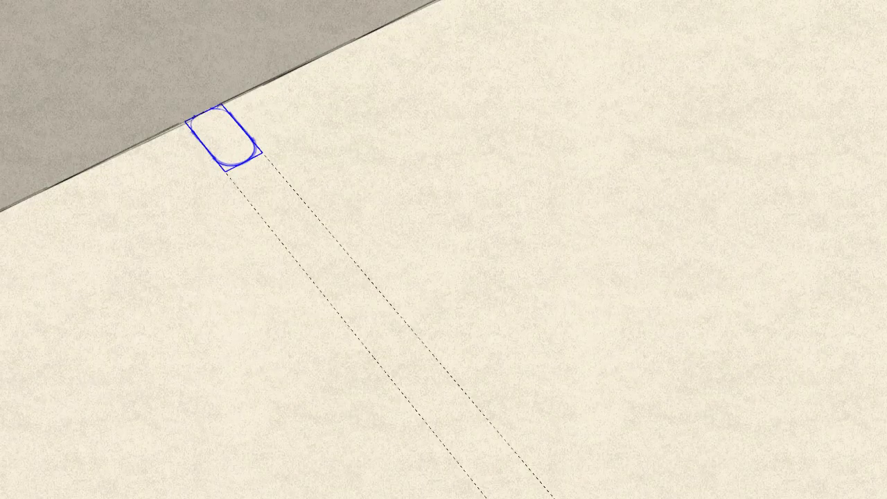
pyautogui.rightClick(235, 144)
pyautogui.click(277, 272)
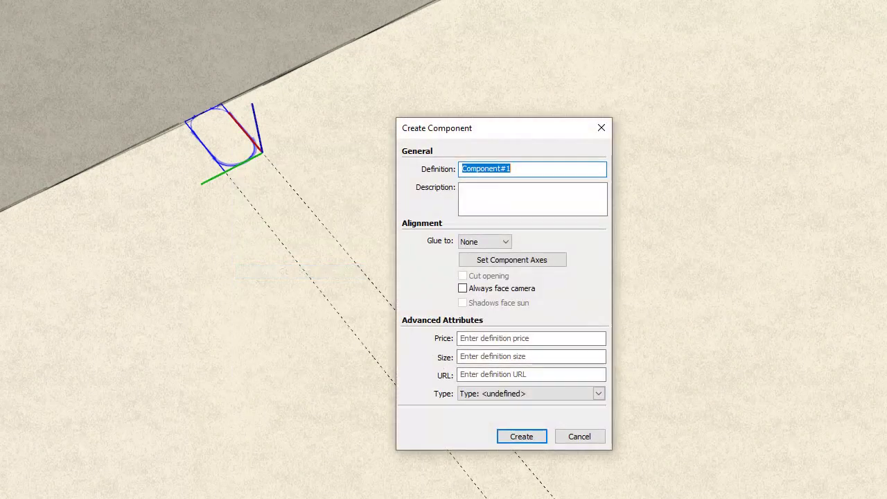
pyautogui.press('Return')
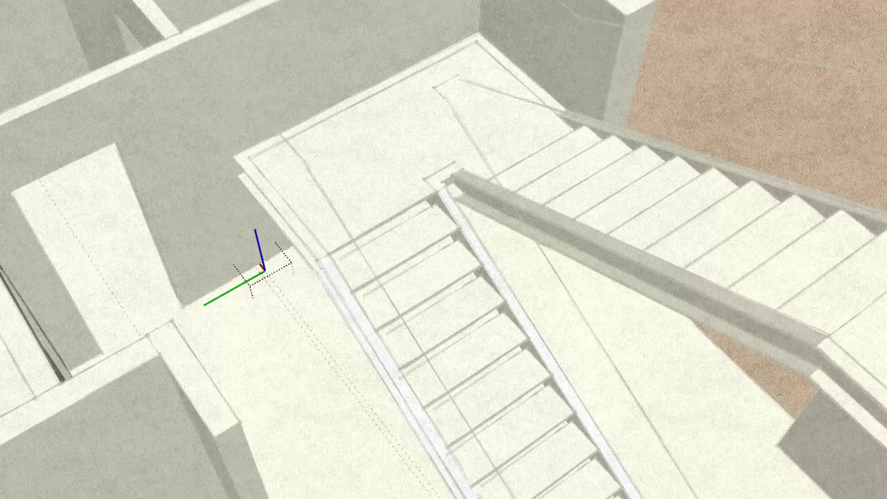
# - Push/Pull the profile up into a tall post and move it along the guide beside the wall
pyautogui.moveTo(264, 269); pyautogui.dragTo(201, 41)
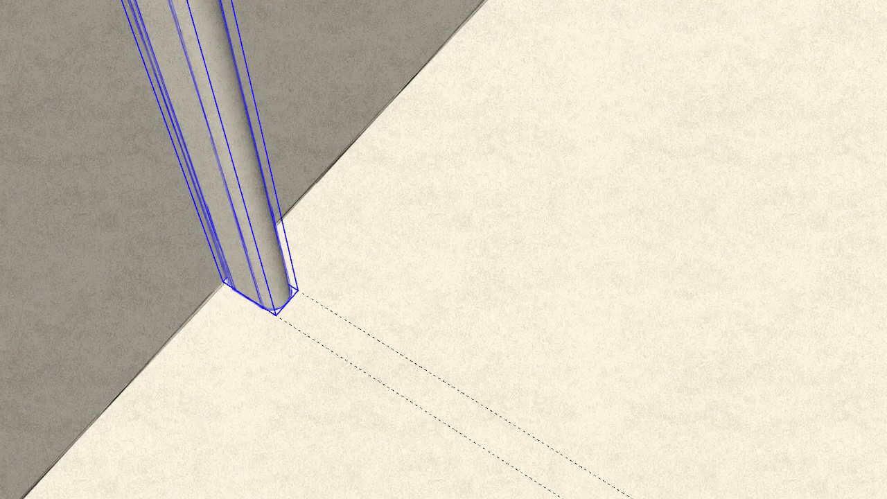
pyautogui.moveTo(262, 323); pyautogui.dragTo(300, 348)
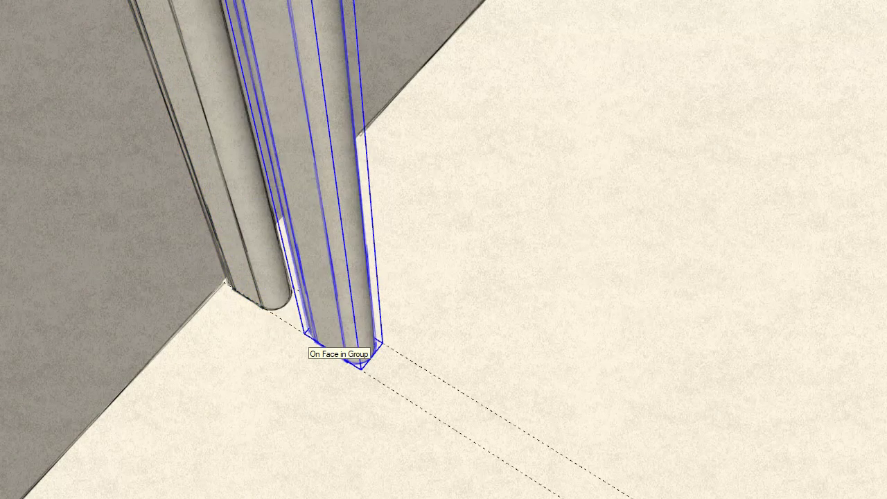
pyautogui.scroll(-2, 313, 362)
pyautogui.scroll(-3, 312, 361)
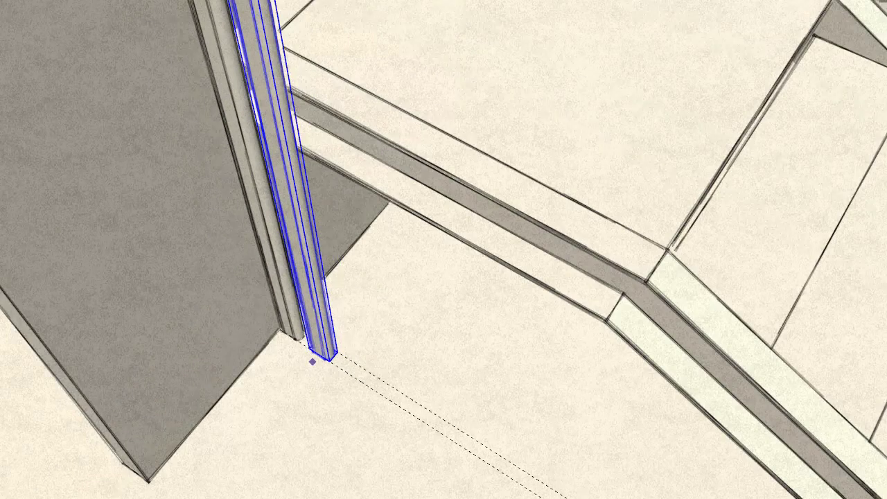
pyautogui.scroll(-1, 338, 389)
pyautogui.scroll(-2, 337, 390)
pyautogui.scroll(-1, 395, 422)
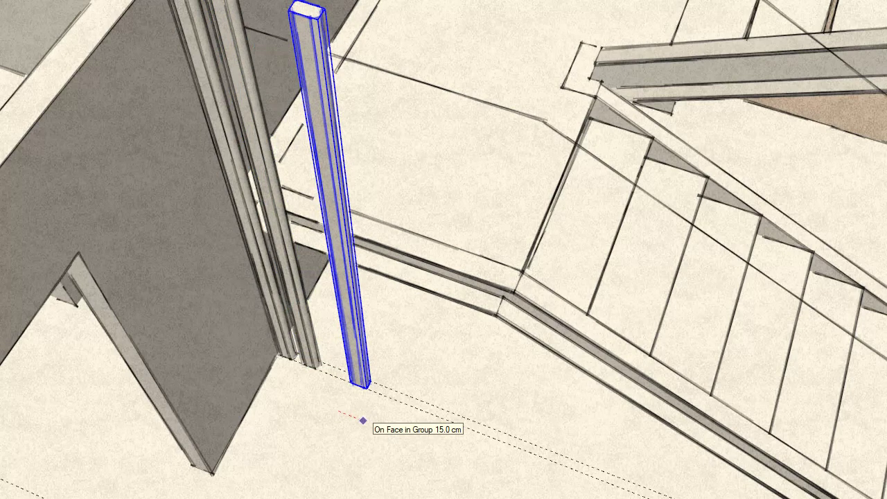
# - Copy the post 15 cm along the wall and repeat it with 2x, twice
pyautogui.press('ctrl')
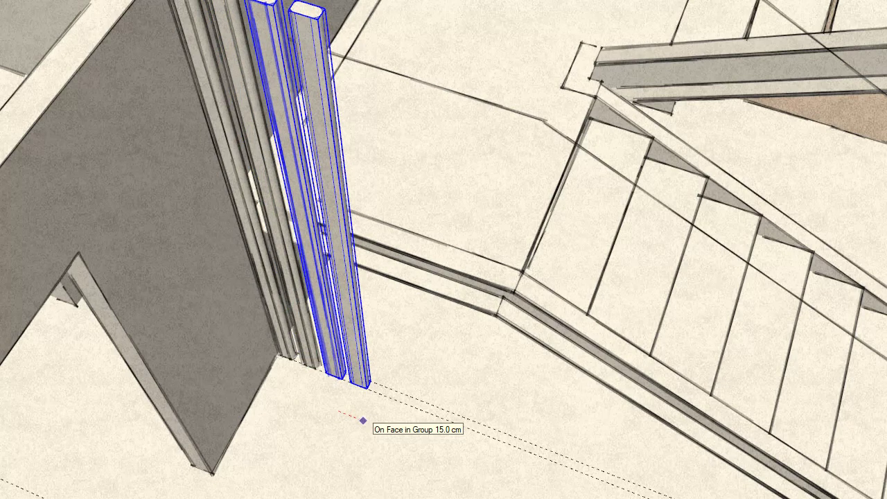
pyautogui.write('15')
pyautogui.press('Return')
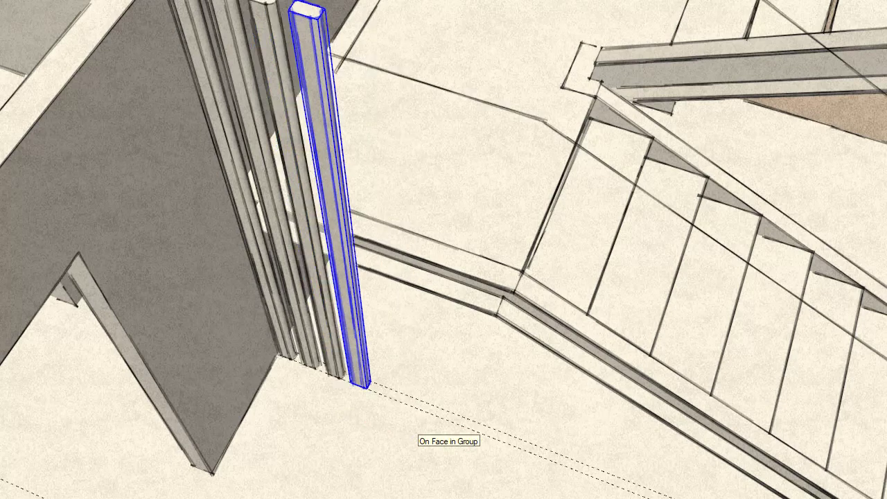
pyautogui.write('2x')
pyautogui.press('Return')
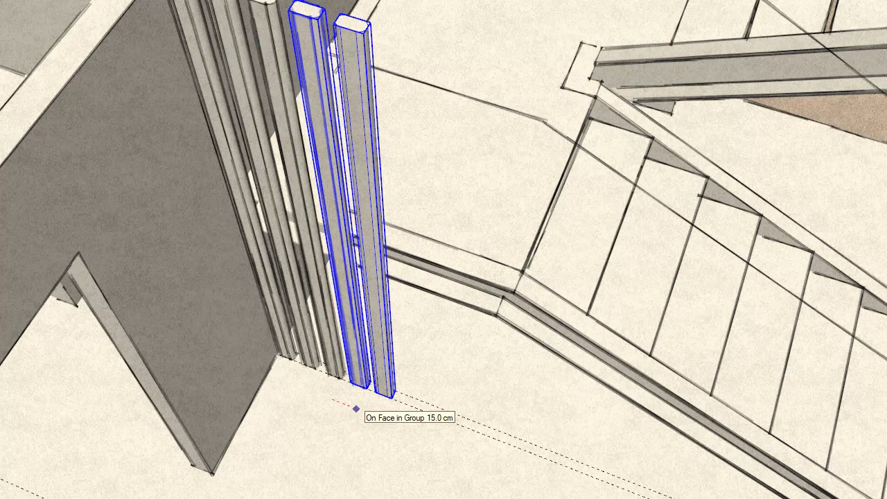
pyautogui.click(358, 410)
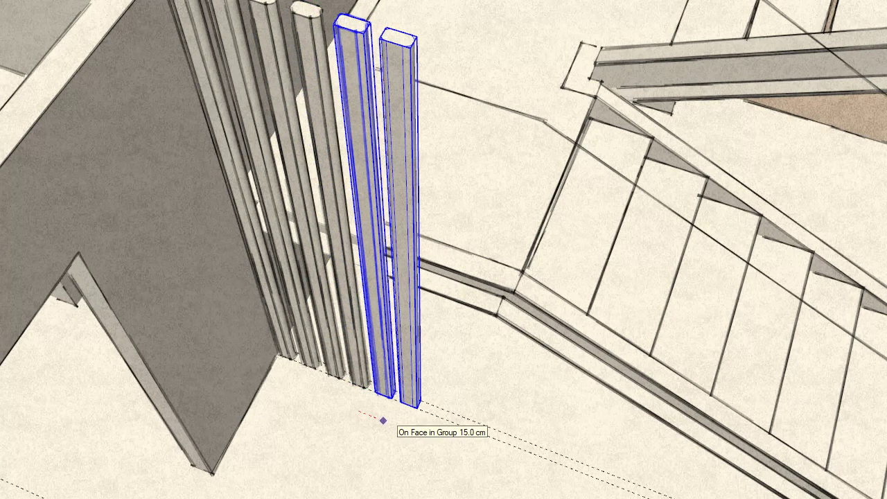
pyautogui.press('ctrl')
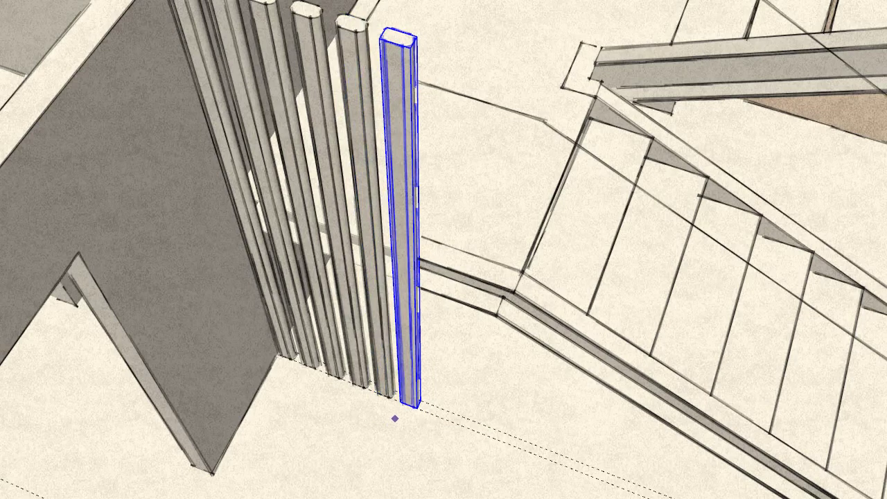
pyautogui.press('ctrl')
pyautogui.click(420, 423)
pyautogui.write('2x')
pyautogui.press('Return')
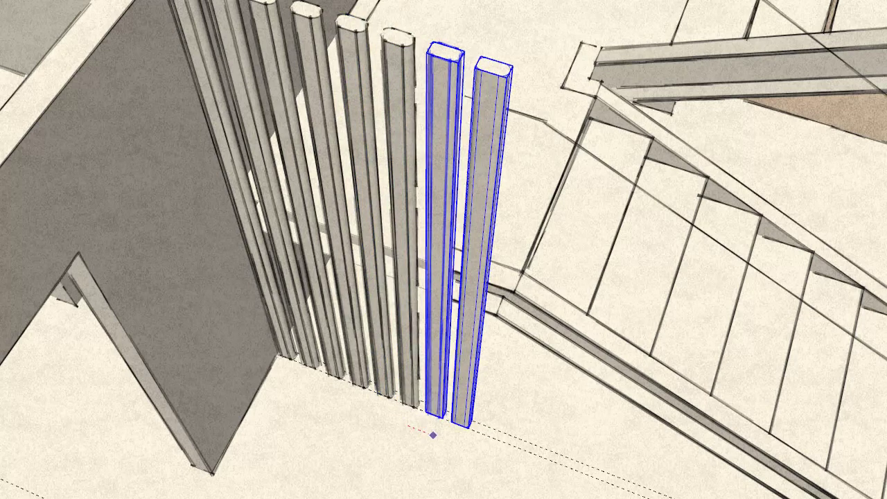
# - Place four more post copies to the right along the row
pyautogui.press('ctrl')
pyautogui.press('ctrl')
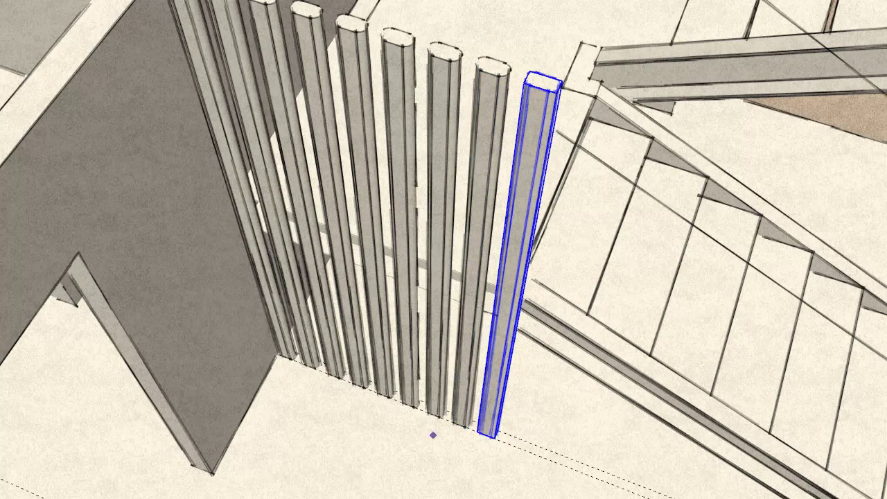
pyautogui.press('ctrl')
pyautogui.scroll(-2, 423, 432)
pyautogui.scroll(-5, 416, 423)
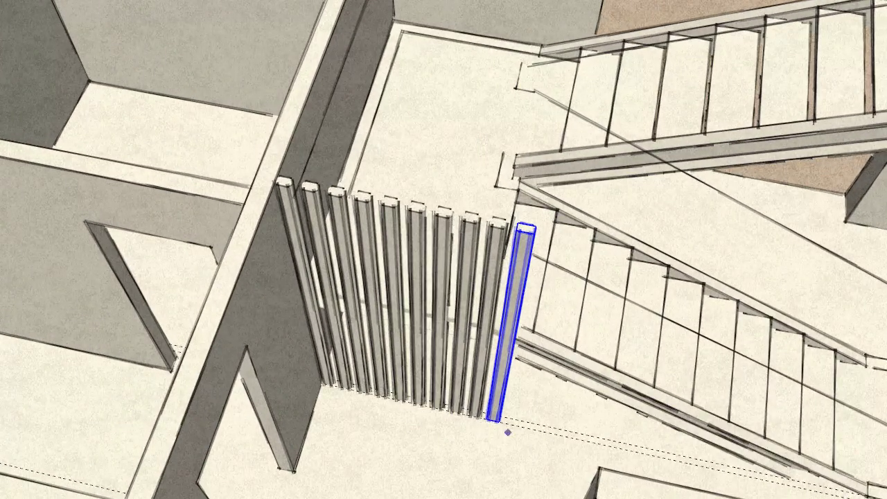
pyautogui.moveTo(410, 416); pyautogui.dragTo(599, 427, button='middle')
pyautogui.scroll(4, 598, 427)
pyautogui.press('ctrl')
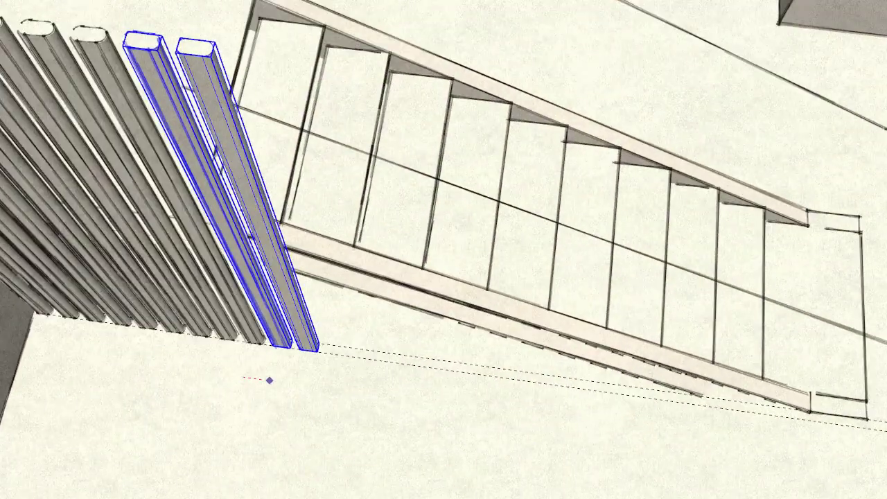
pyautogui.press('ctrl')
pyautogui.press('ctrl')
pyautogui.press('ctrl')
pyautogui.press('ctrl')
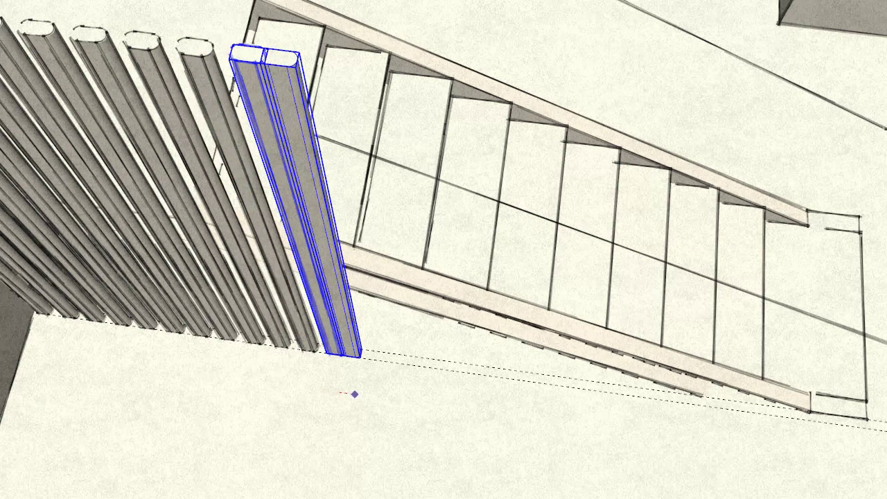
pyautogui.click(365, 396)
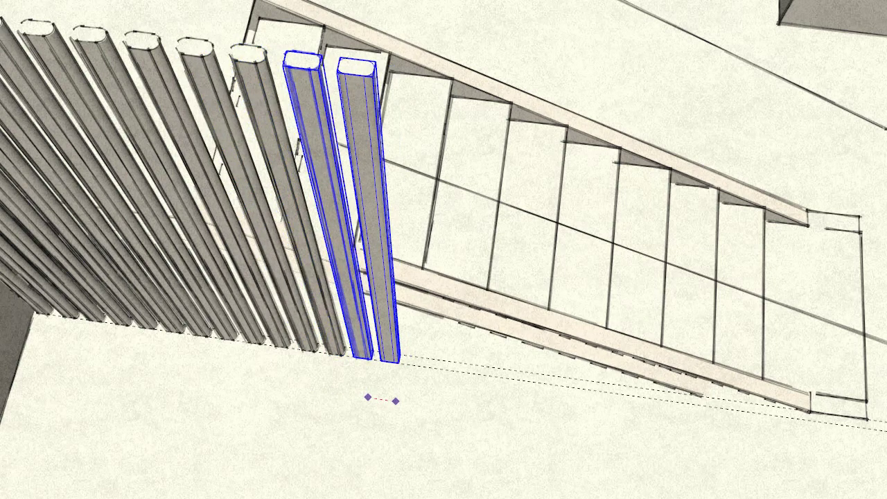
pyautogui.click(393, 401)
pyautogui.click(412, 407)
pyautogui.click(441, 412)
pyautogui.click(395, 411)
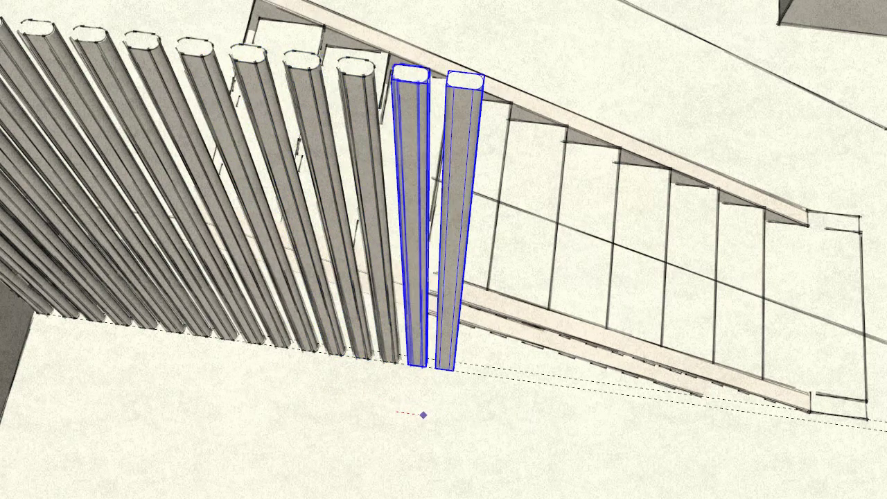
pyautogui.click(422, 414)
pyautogui.click(423, 414)
pyautogui.click(452, 416)
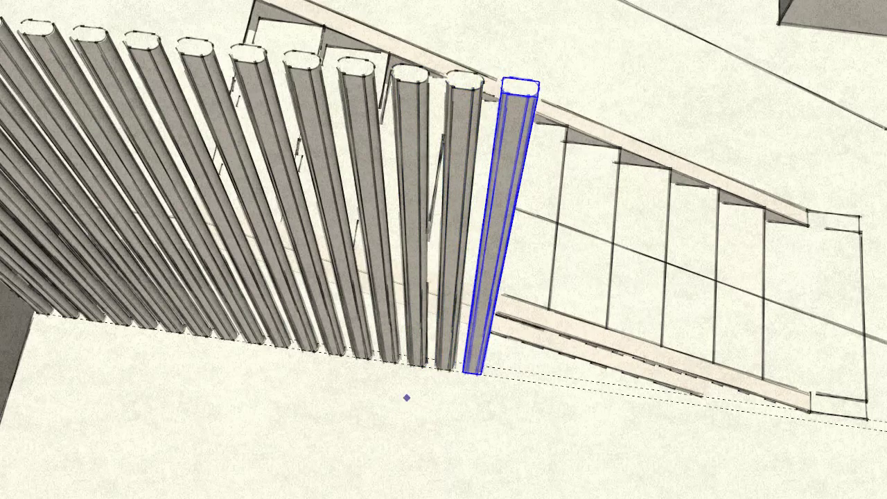
# - Add four further post copies beside the end post along the stairs
pyautogui.moveTo(406, 395); pyautogui.dragTo(323, 343, button='middle')
pyautogui.scroll(3, 340, 382)
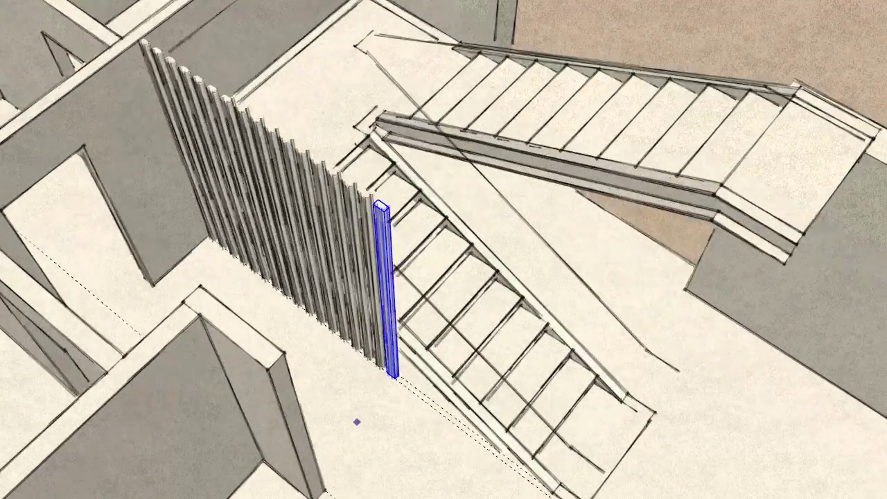
pyautogui.scroll(2, 357, 420)
pyautogui.click(392, 428)
pyautogui.click(392, 433)
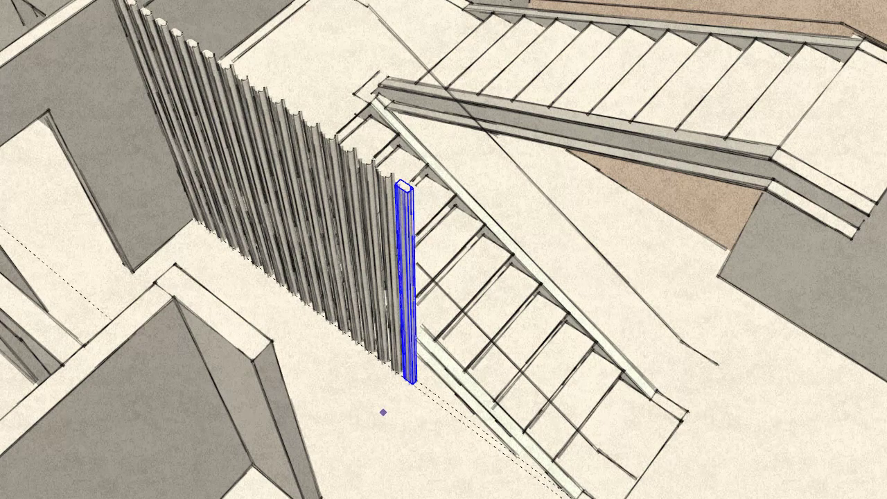
pyautogui.click(382, 414)
pyautogui.click(396, 414)
pyautogui.click(387, 396)
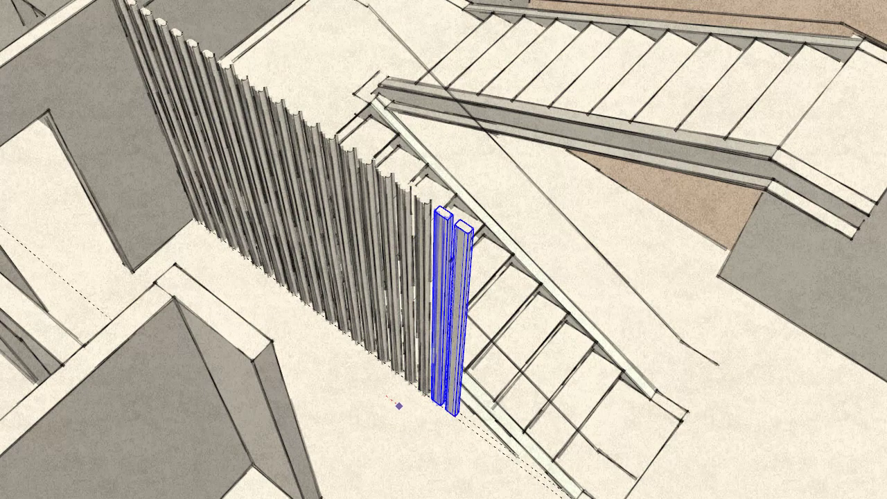
pyautogui.click(399, 406)
pyautogui.click(385, 388)
pyautogui.click(398, 400)
pyautogui.scroll(-3, 388, 391)
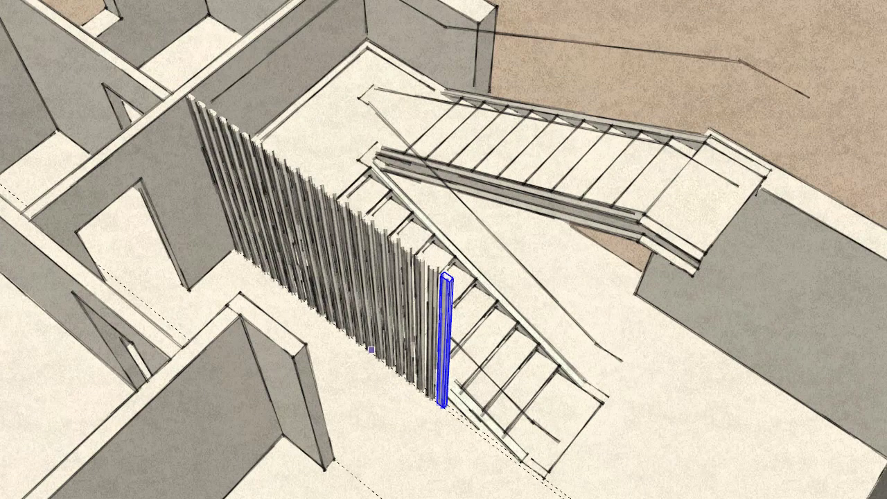
pyautogui.scroll(4, 373, 351)
pyautogui.scroll(-1, 357, 383)
pyautogui.scroll(1, 357, 384)
# - Keep copying posts one by one to extend the row further along the staircase
pyautogui.click(368, 380)
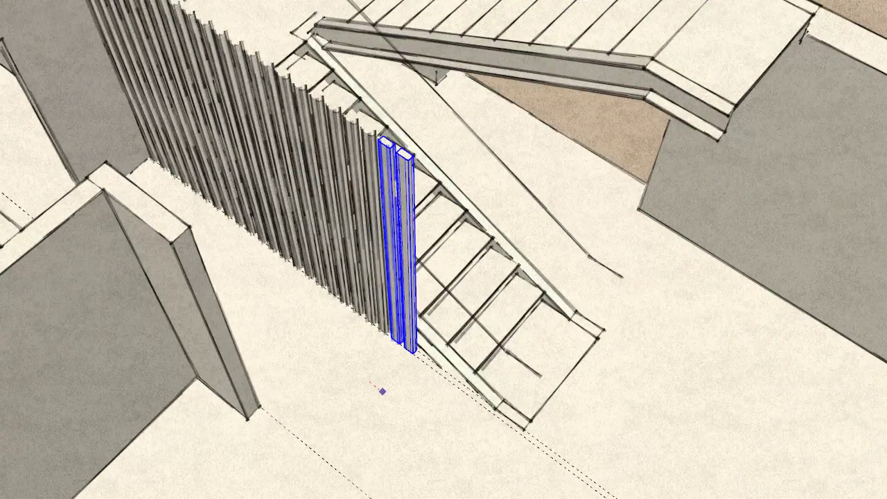
pyautogui.click(372, 374)
pyautogui.click(363, 362)
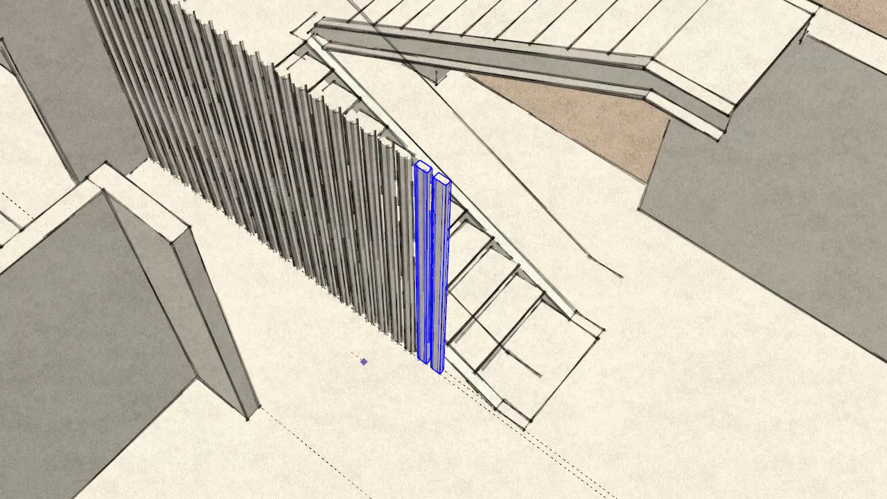
pyautogui.click(366, 362)
pyautogui.click(364, 351)
pyautogui.click(364, 352)
pyautogui.click(364, 352)
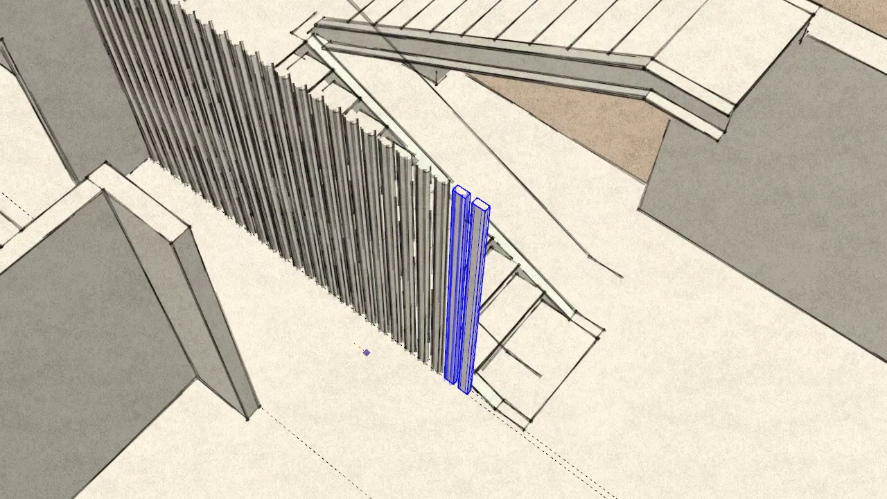
pyautogui.click(368, 355)
pyautogui.click(366, 353)
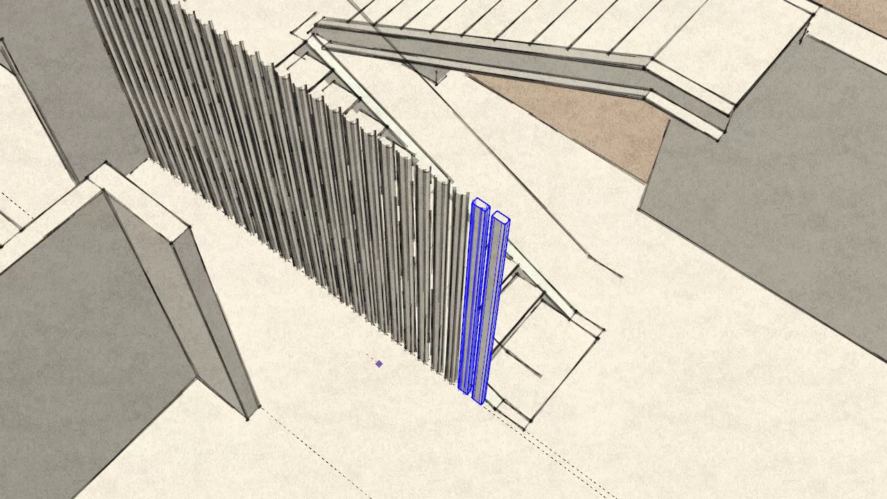
pyautogui.click(381, 365)
pyautogui.click(389, 376)
pyautogui.click(392, 376)
pyautogui.click(382, 370)
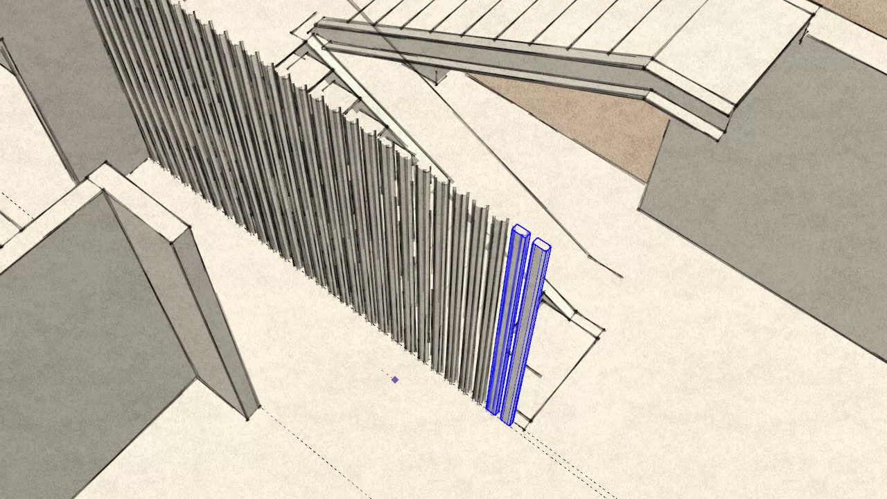
pyautogui.click(393, 379)
pyautogui.click(373, 371)
# - Place the last post copy and group the whole row of posts
pyautogui.click(386, 379)
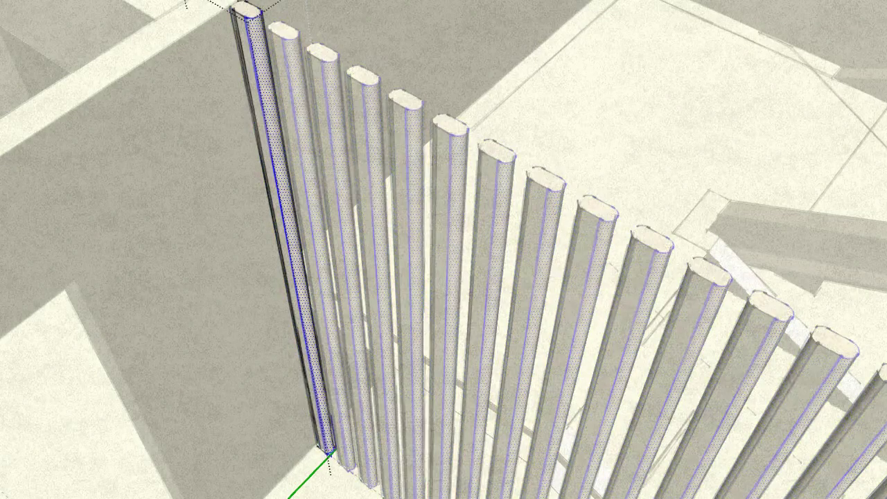
pyautogui.rightClick(321, 157)
pyautogui.click(367, 277)
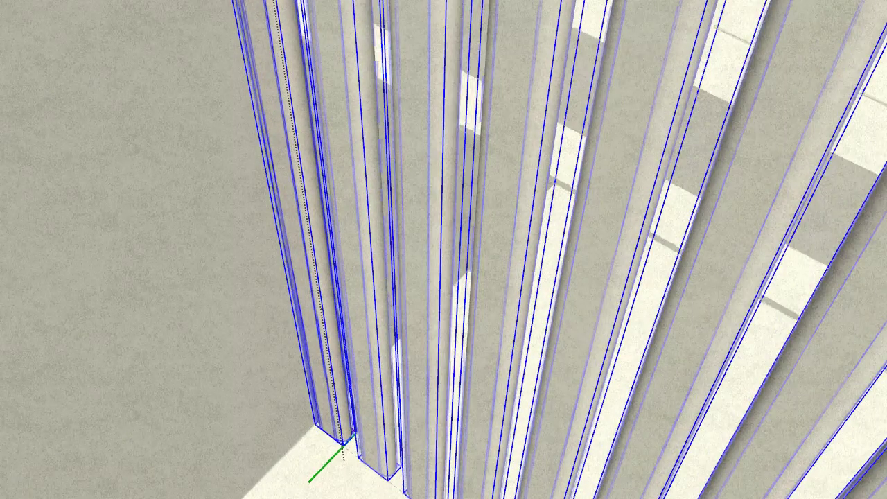
# - Rotate the post group slightly about its base
pyautogui.press('q')
pyautogui.scroll(2, 337, 447)
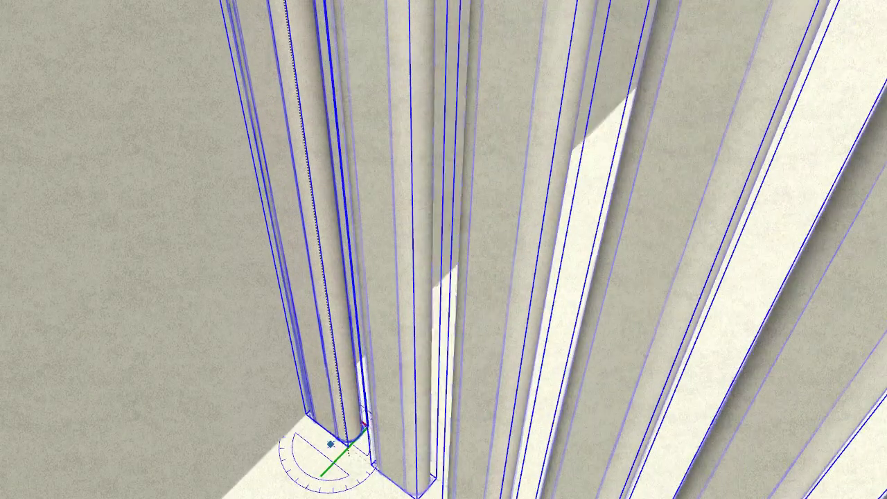
pyautogui.scroll(1, 333, 448)
pyautogui.scroll(1, 331, 449)
pyautogui.scroll(1, 332, 449)
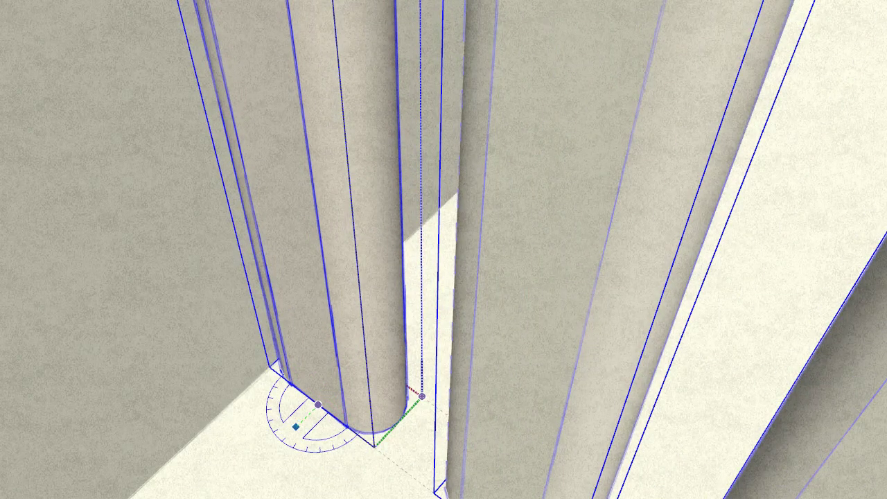
pyautogui.scroll(-1, 318, 405)
pyautogui.scroll(-1, 318, 405)
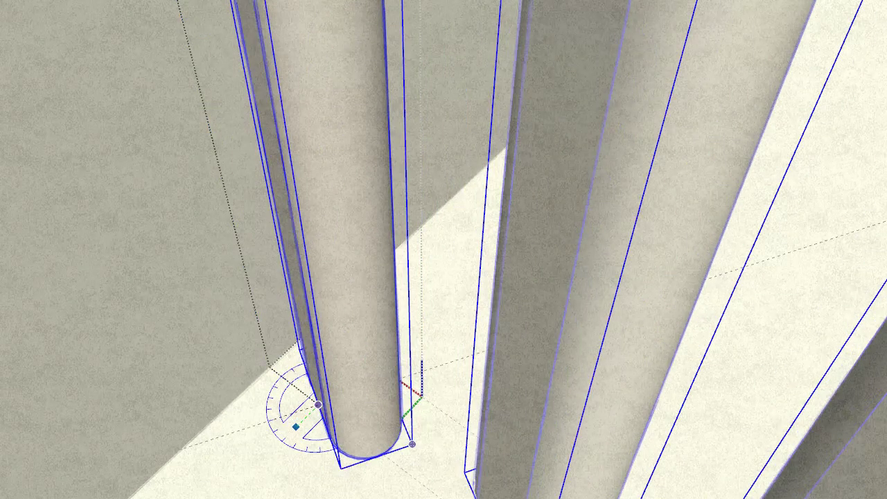
pyautogui.scroll(-1, 317, 405)
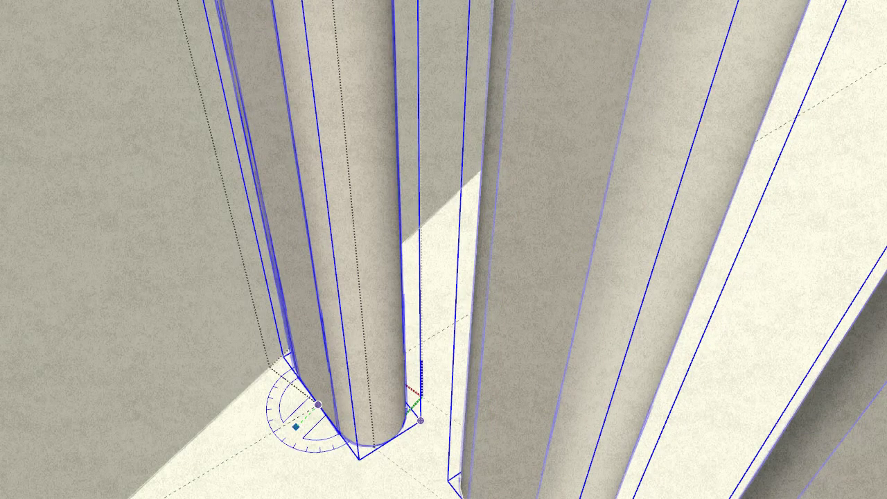
pyautogui.click(318, 405)
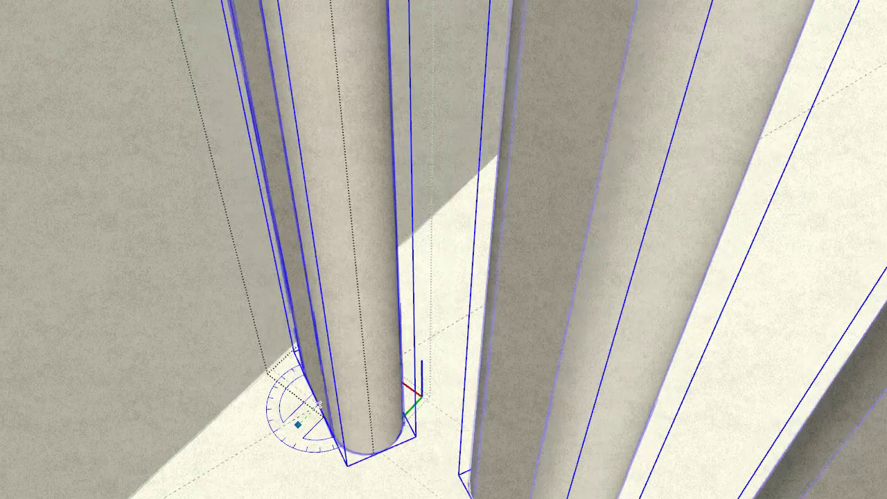
pyautogui.scroll(-2, 298, 424)
pyautogui.scroll(-3, 298, 416)
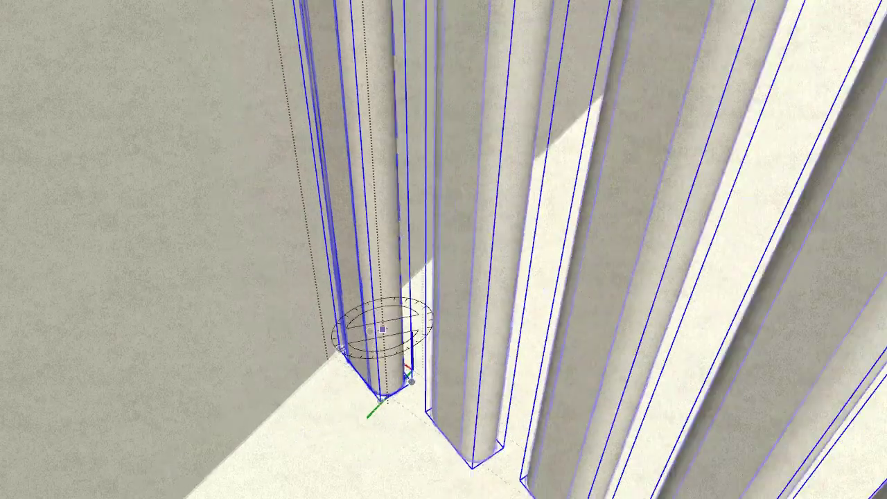
pyautogui.scroll(-3, 376, 317)
pyautogui.scroll(-3, 392, 306)
pyautogui.scroll(-3, 393, 306)
pyautogui.scroll(-3, 416, 277)
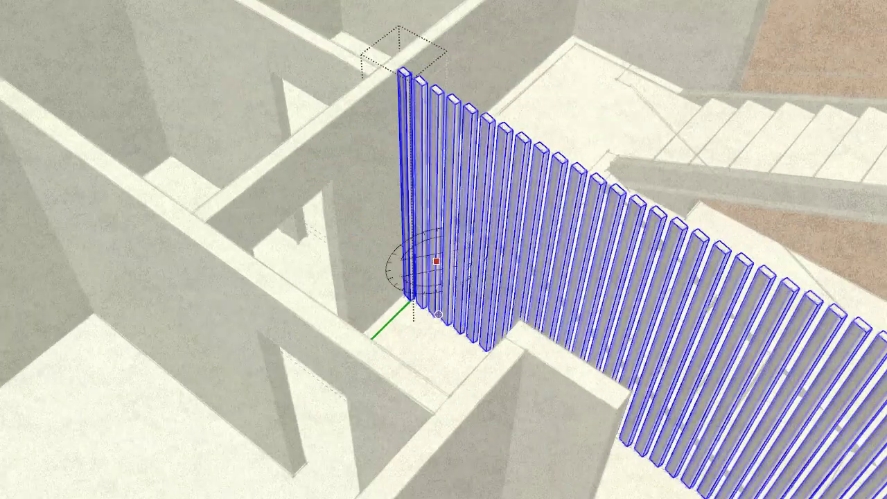
pyautogui.scroll(-2, 436, 257)
pyautogui.scroll(-2, 427, 246)
pyautogui.moveTo(430, 263)
pyautogui.mouseDown(button='middle')
pyautogui.moveTo(486, 250)
pyautogui.moveTo(444, 270)
pyautogui.mouseUp(button='middle')
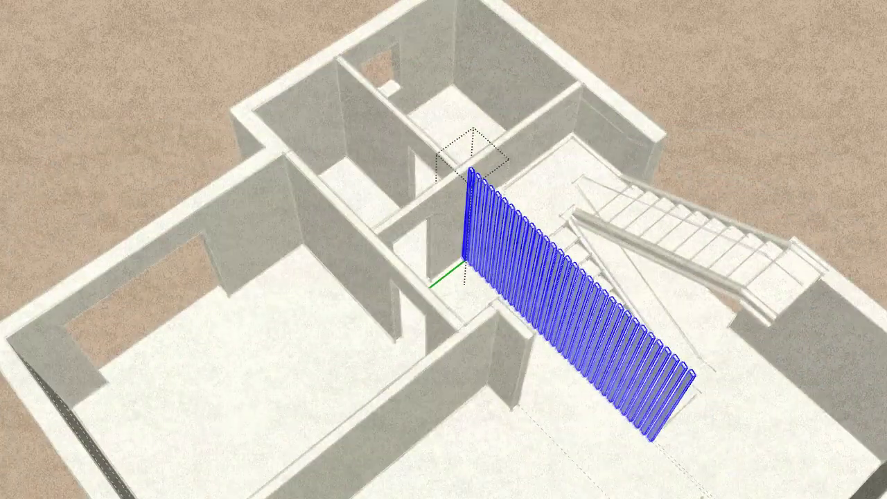
# - Set the final rotation angle so the post row lines up beside the wall
pyautogui.scroll(5, 468, 277)
pyautogui.scroll(5, 475, 234)
pyautogui.scroll(3, 474, 235)
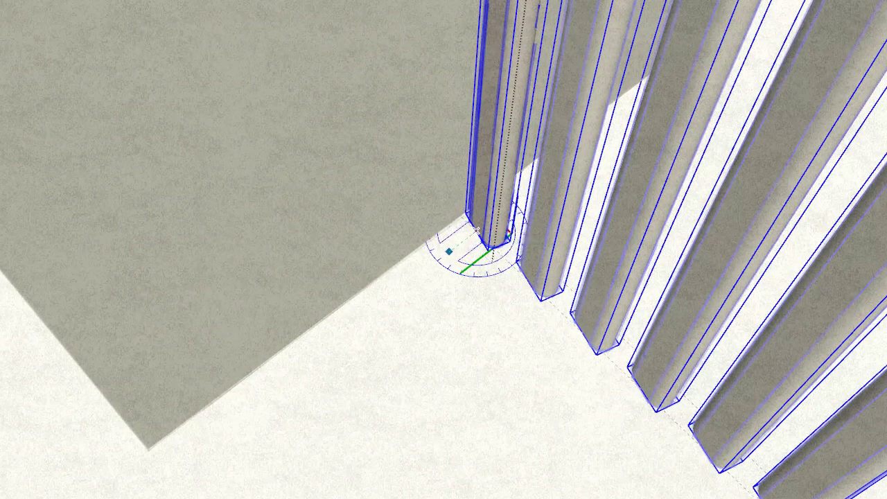
pyautogui.click(477, 231)
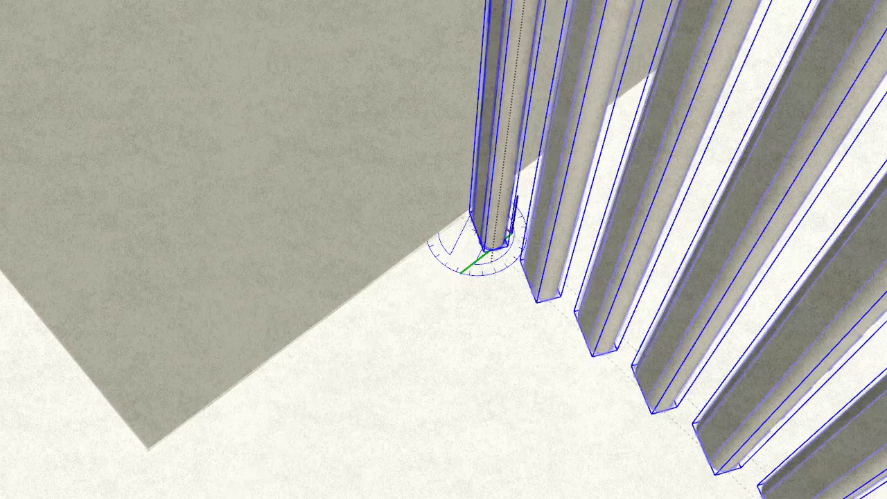